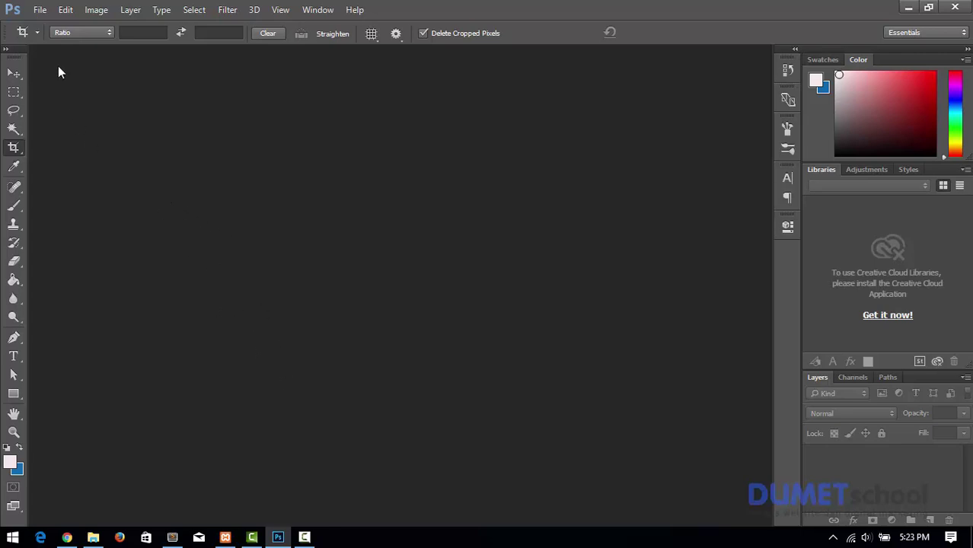
Step: Open test.jpg from the agustus folder on the Desktop
left_click(40, 10)
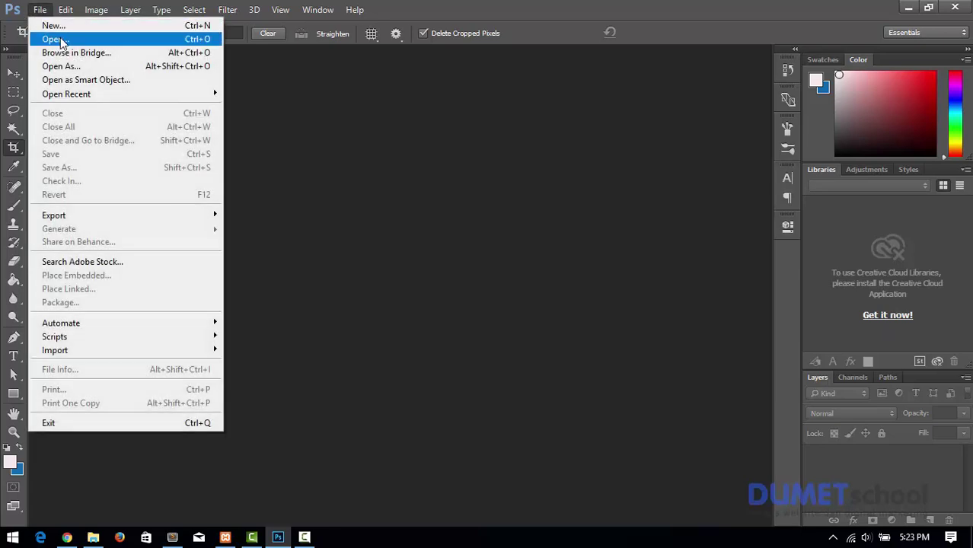
left_click(49, 36)
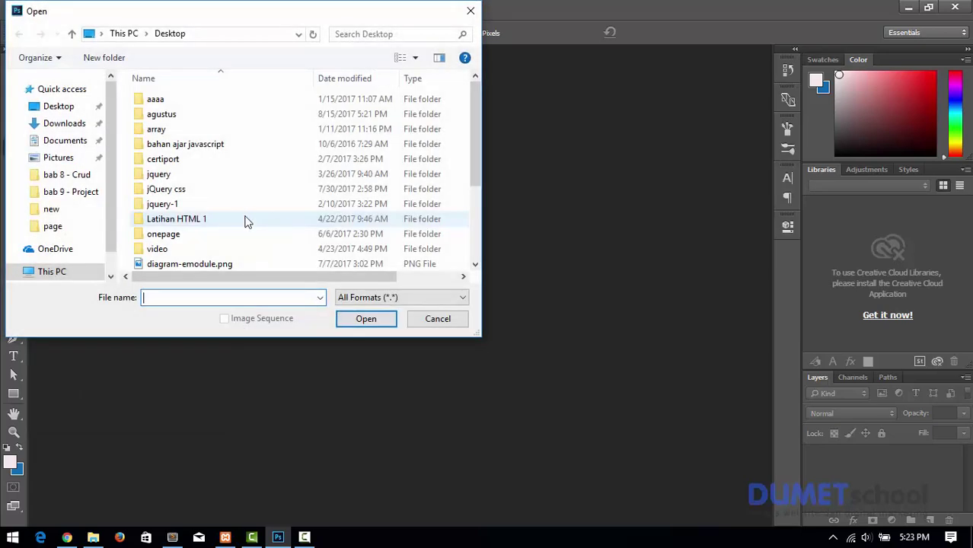
double_click(162, 114)
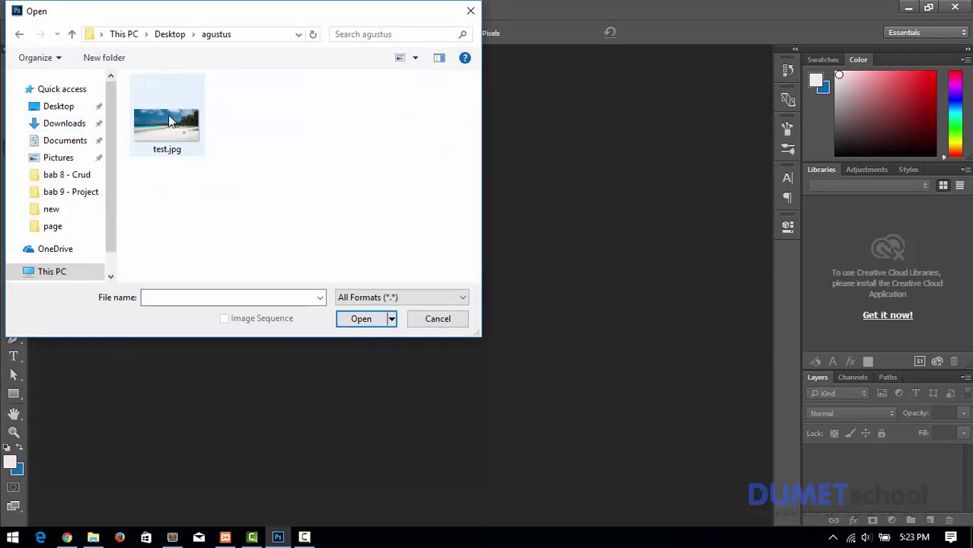
left_click(168, 118)
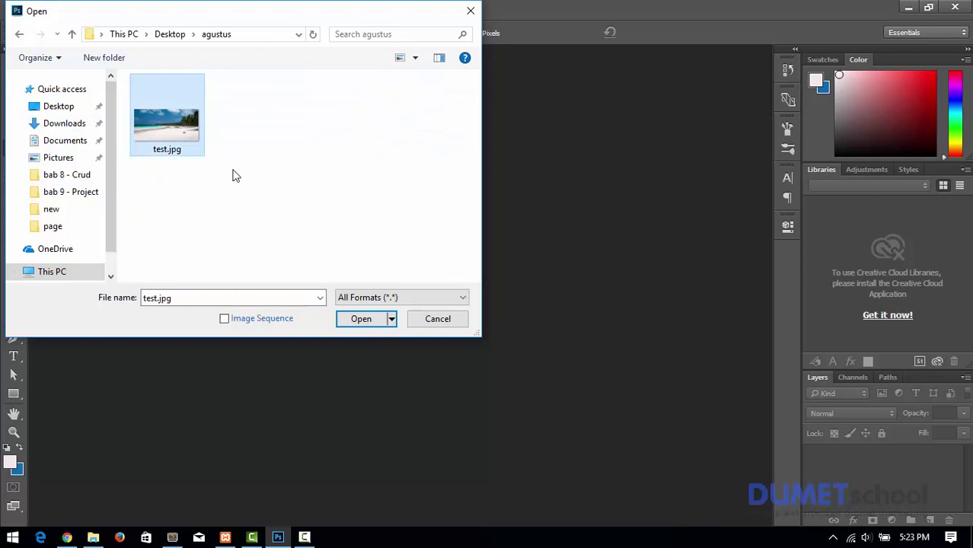
left_click(361, 319)
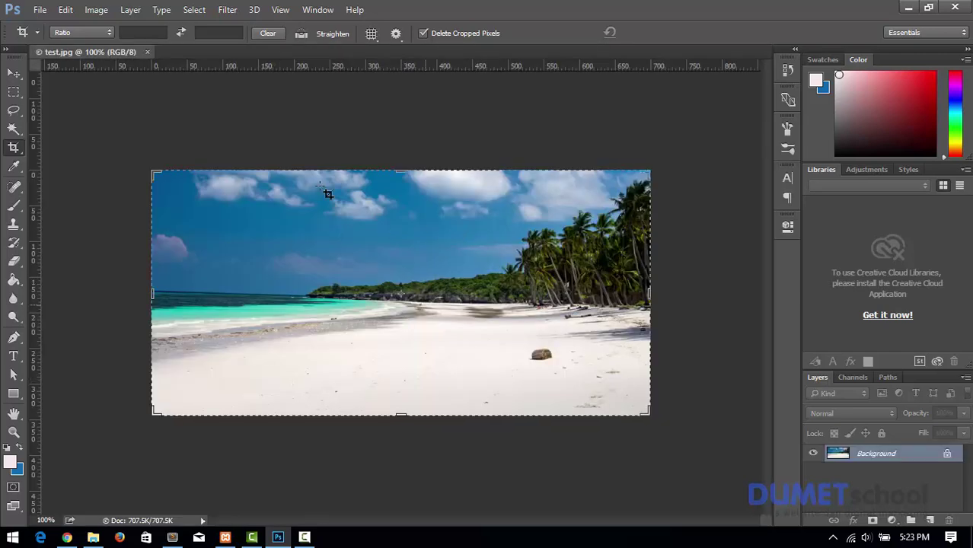
Step: Draw a closed Lasso selection around the coconut lying on the sand
left_click(15, 74)
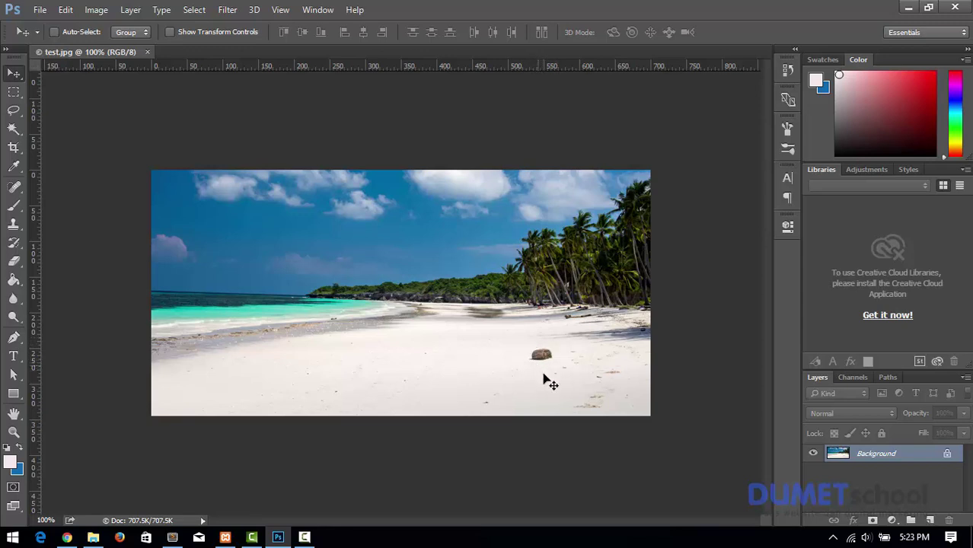
left_click(15, 112)
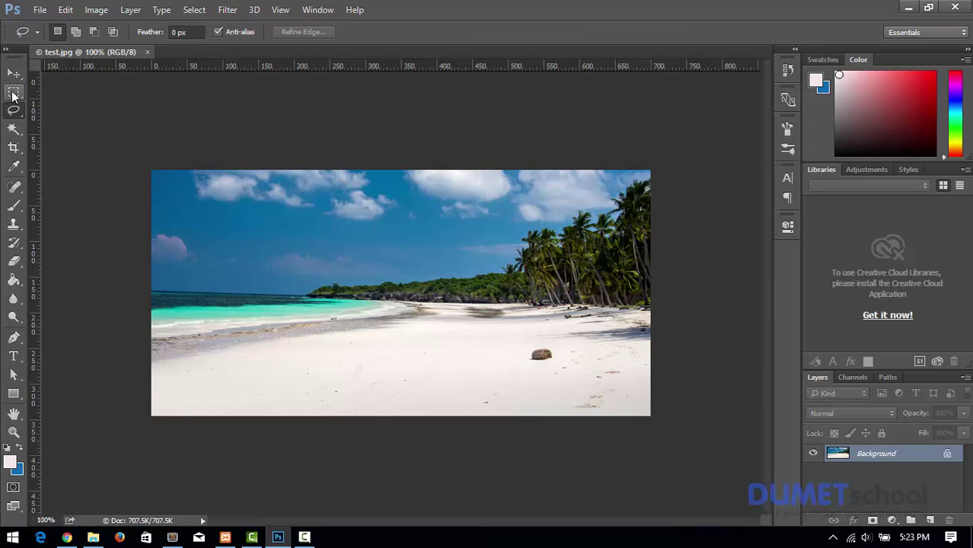
left_click(13, 95)
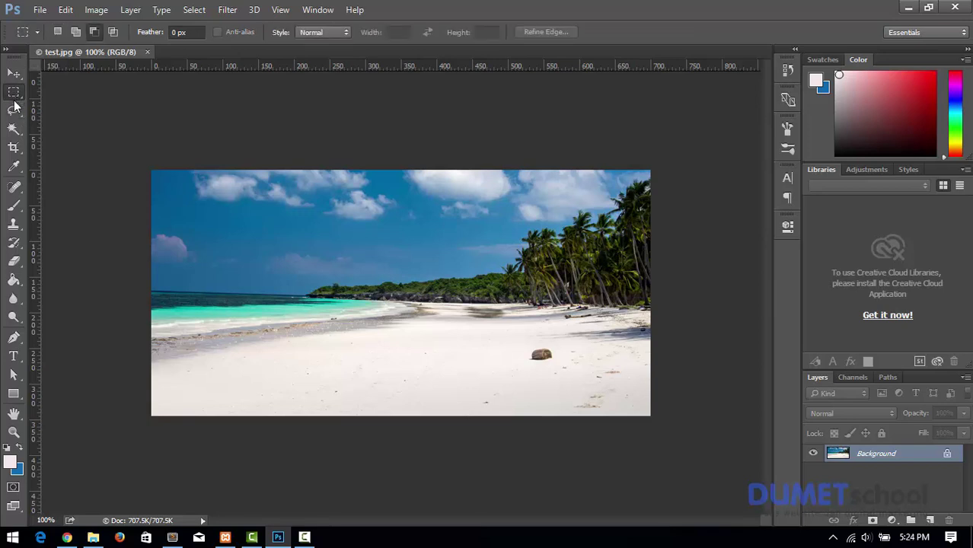
left_click(13, 111)
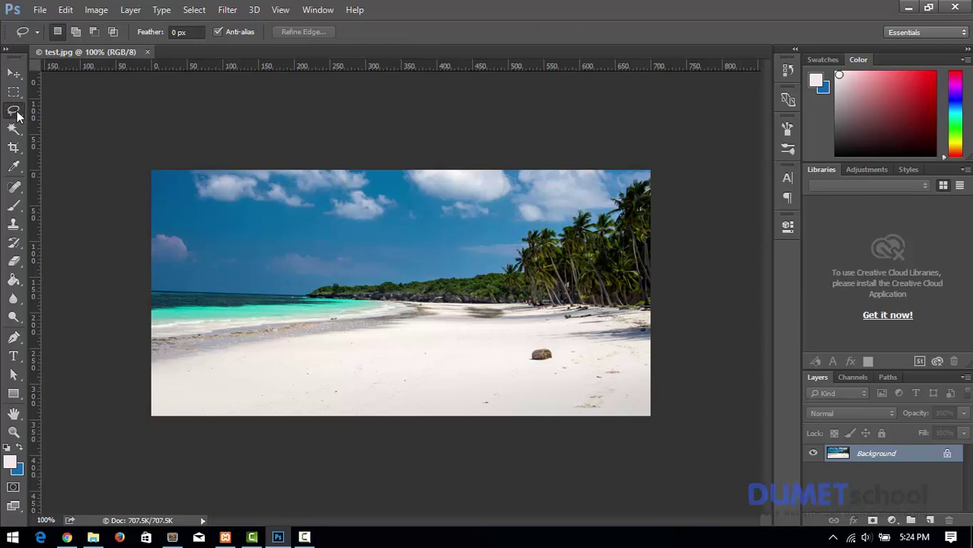
mouse_move(533, 343)
left_mouse_down()
mouse_move(536, 370)
mouse_move(546, 343)
left_mouse_up()
left_click_drag(538, 346, 534, 344)
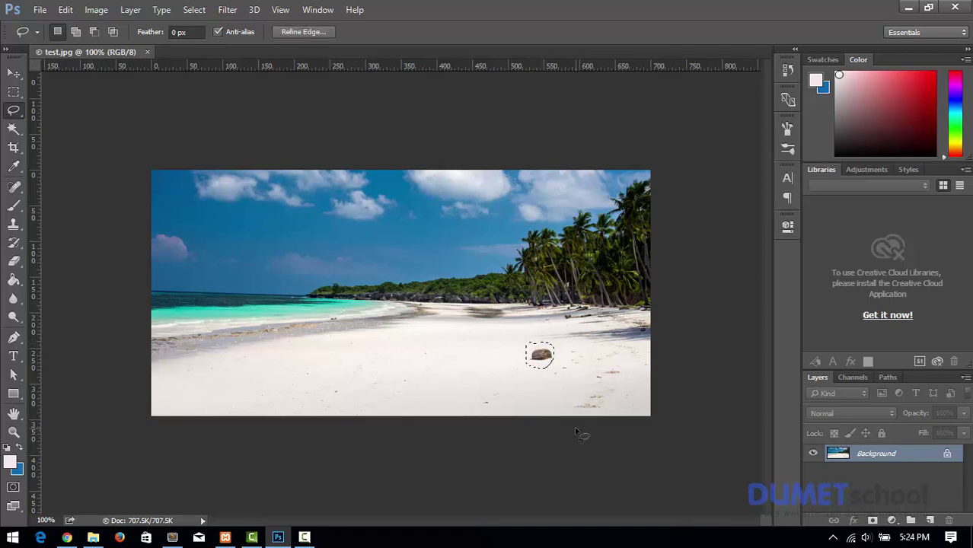
Step: Fill the coconut selection with Content-Aware contents to replace it with sand
left_click(65, 11)
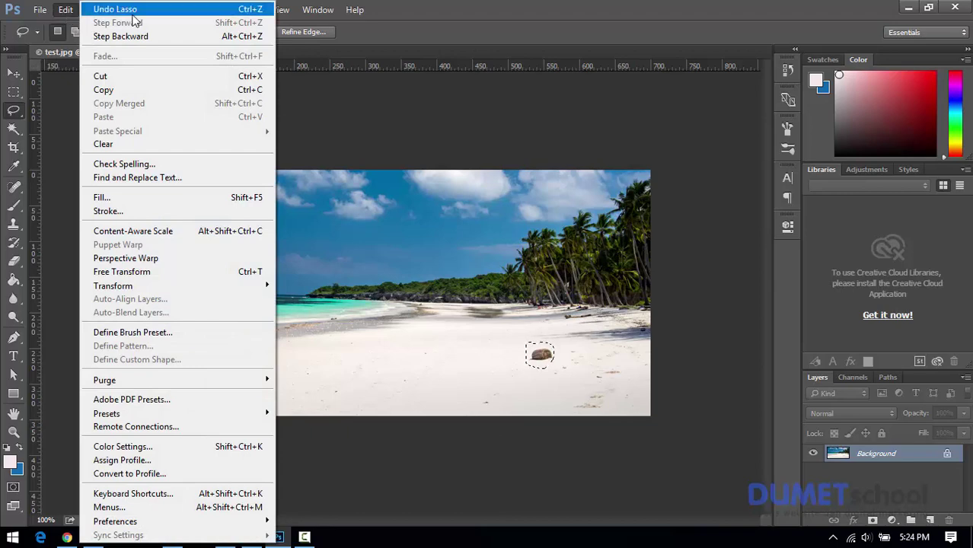
left_click(171, 201)
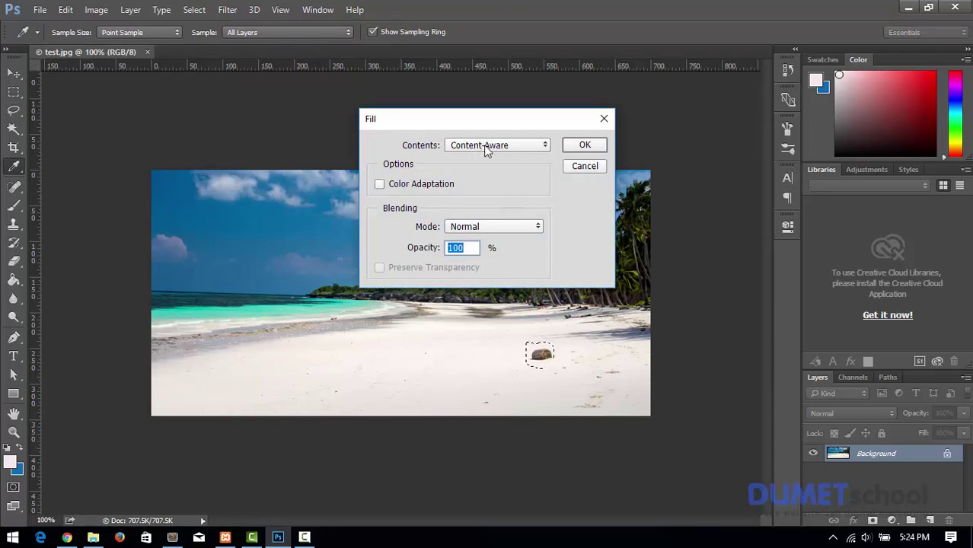
left_click(481, 147)
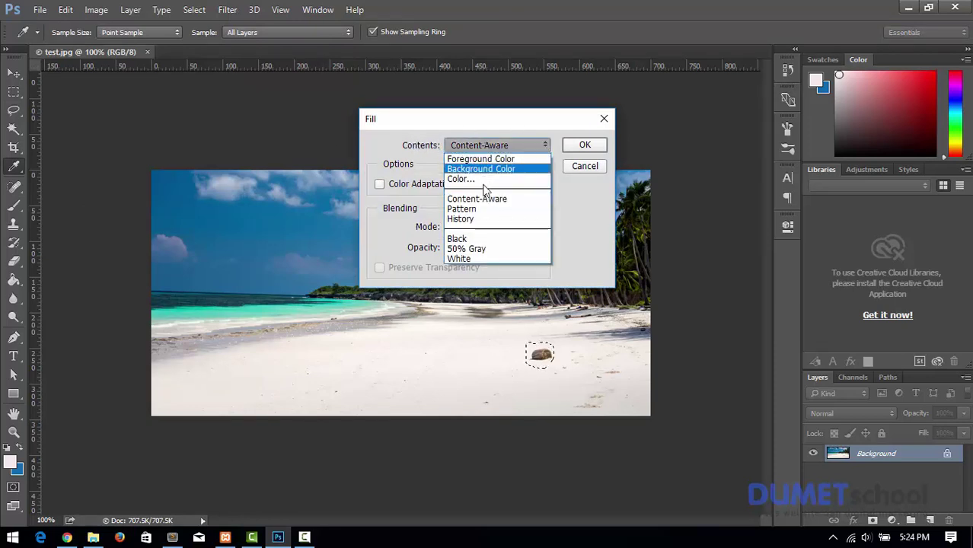
left_click(490, 201)
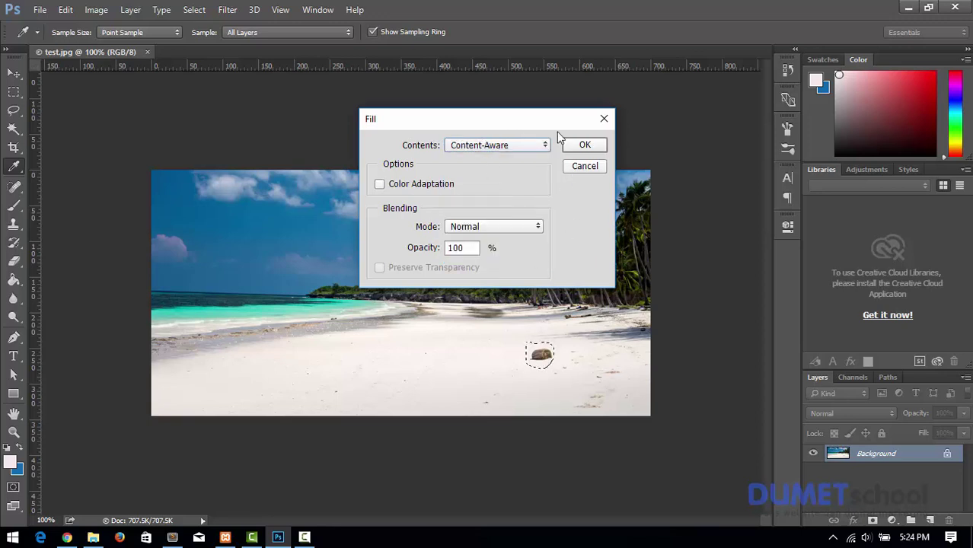
left_click(570, 147)
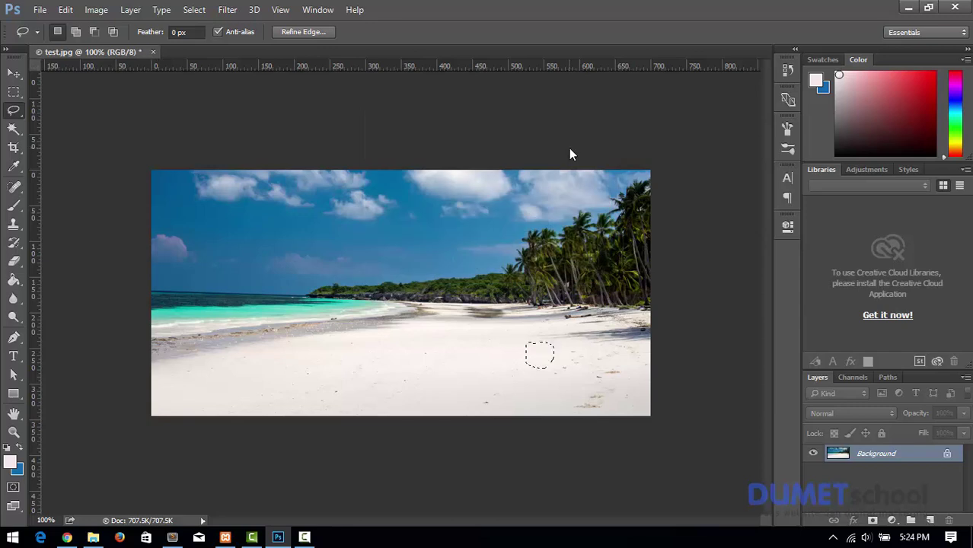